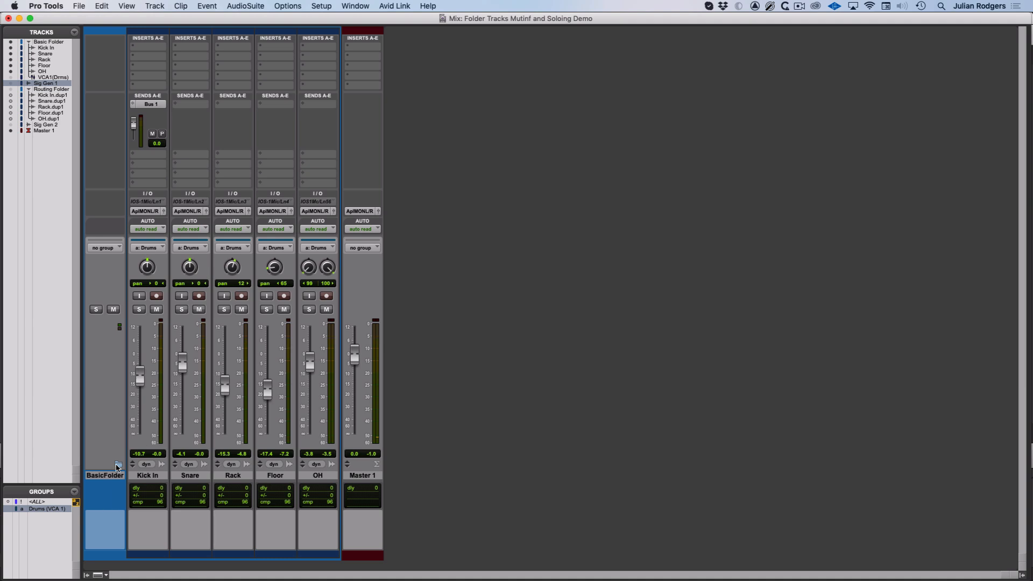
Step: Open and close the Basic Folder track repeatedly and toggle the folder's solo
{"action": "left_click", "coordinate": [118, 464]}
{"action": "left_click", "coordinate": [119, 465]}
{"action": "left_click", "coordinate": [118, 464]}
{"action": "left_click", "coordinate": [119, 464]}
{"action": "left_click", "coordinate": [118, 464]}
{"action": "left_click", "coordinate": [118, 464]}
{"action": "left_click", "coordinate": [98, 311], "text": "super"}
Step: Select the Kick In through OH tracks and toggle solo on the Kick In track
{"action": "left_click", "coordinate": [150, 475]}
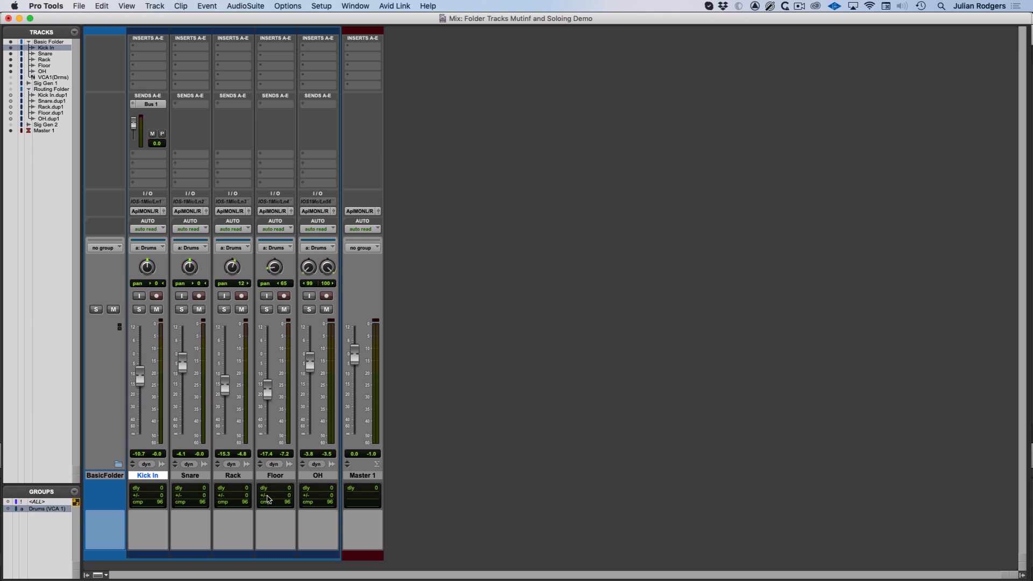
{"action": "left_click", "coordinate": [317, 476], "text": "shift"}
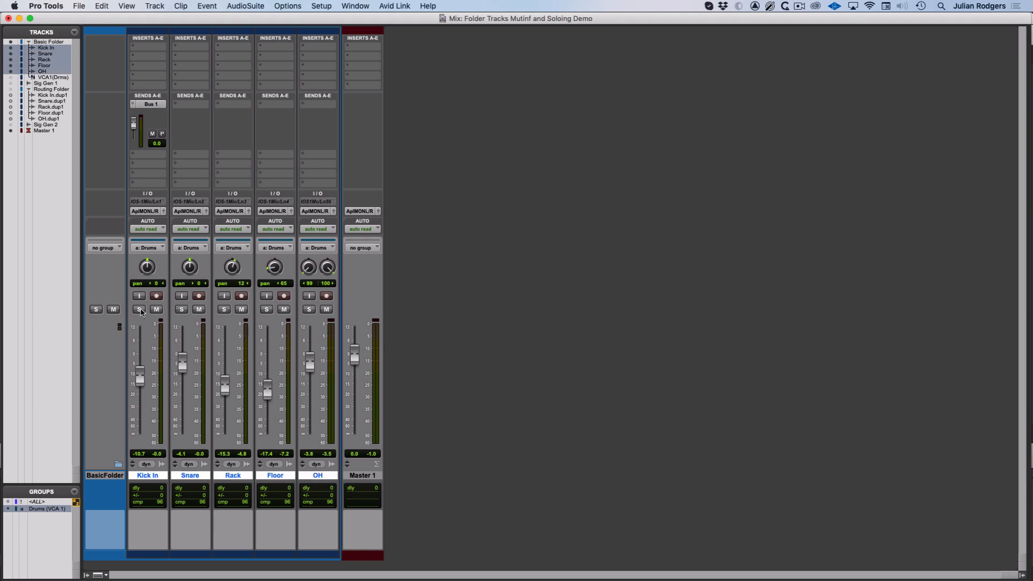
{"action": "left_click", "coordinate": [139, 309]}
{"action": "left_click", "coordinate": [140, 310]}
Step: Show the VCA 1 track in the mixer and toggle its solo on and off
{"action": "left_click", "coordinate": [10, 77]}
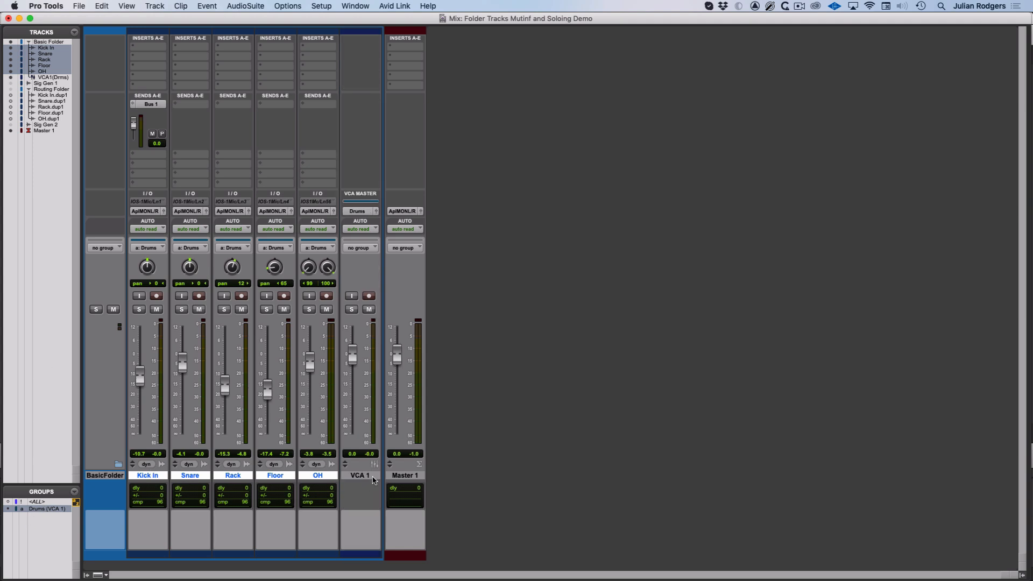
{"action": "left_click", "coordinate": [351, 310]}
{"action": "left_click", "coordinate": [353, 310]}
Step: Hide the VCA 1 track again
{"action": "right_click", "coordinate": [363, 479]}
{"action": "left_click", "coordinate": [376, 488]}
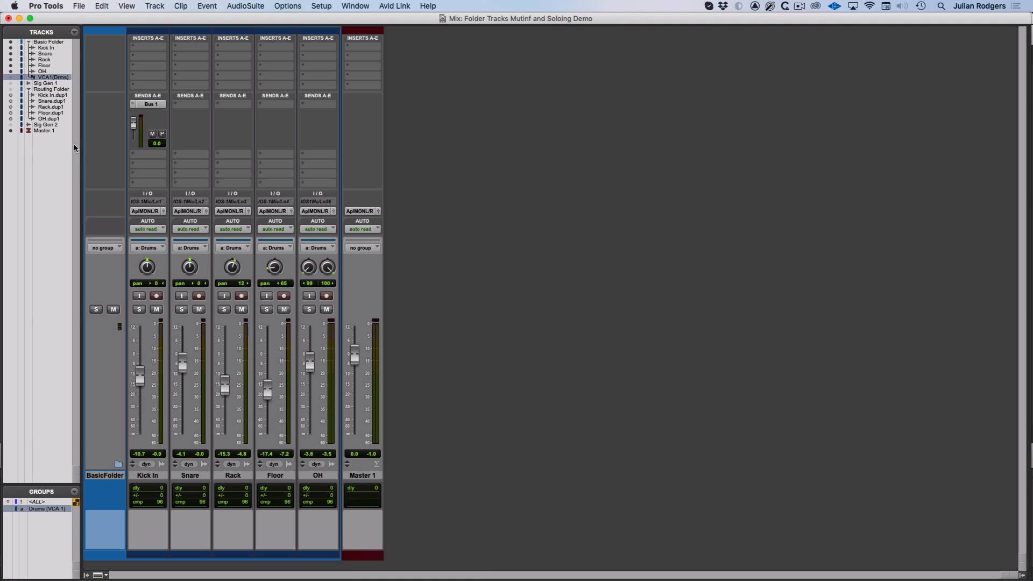
Step: Show the Sig Gen 1 track and open its Signal Generator and Expander/Gate plug-in windows
{"action": "left_click", "coordinate": [10, 83]}
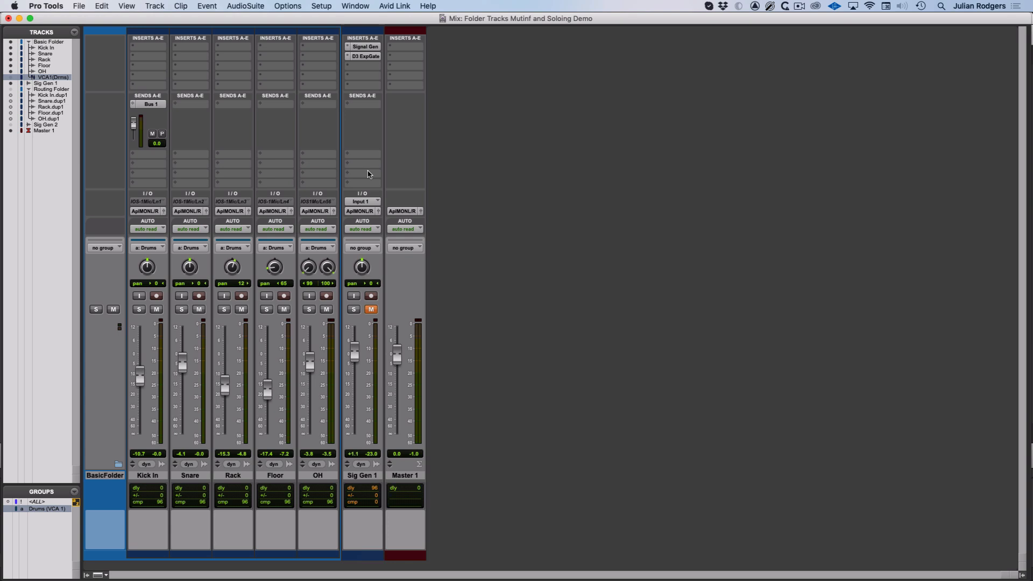
{"action": "left_click", "coordinate": [362, 47]}
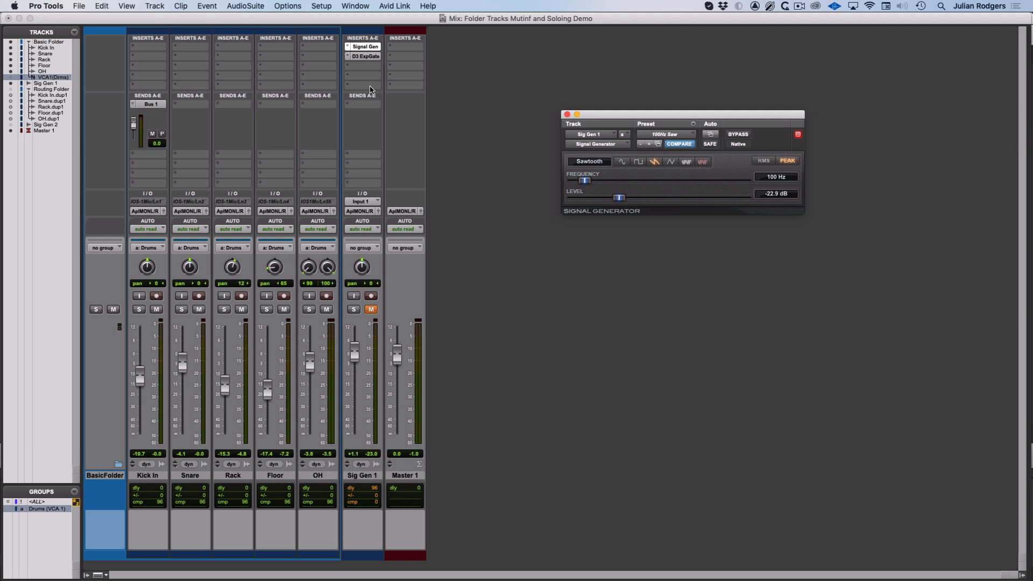
{"action": "left_click", "coordinate": [365, 56]}
{"action": "left_click_drag", "start_coordinate": [210, 64], "coordinate": [731, 280]}
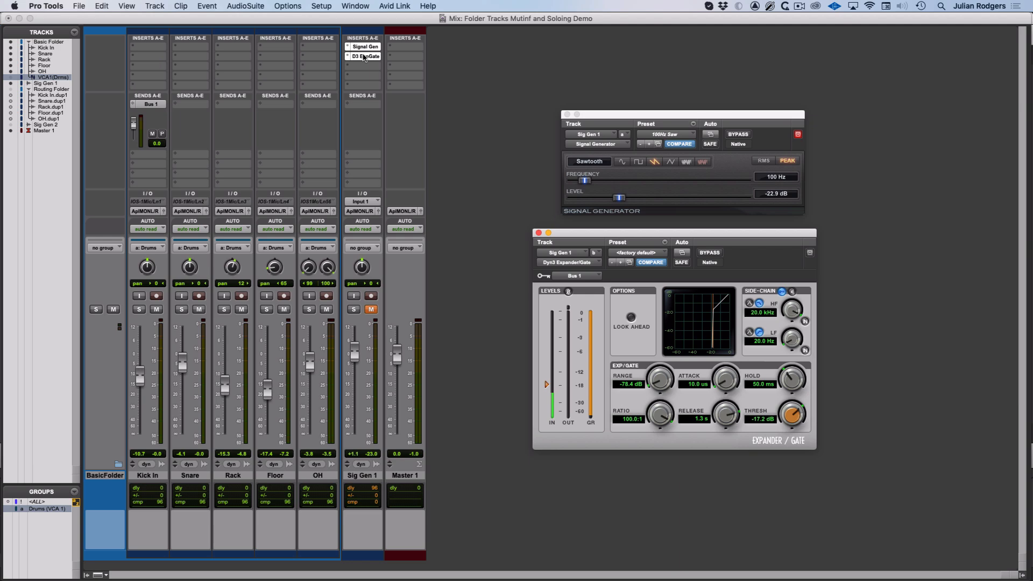
Step: Unmute Sig Gen 1 while toggling the Expander/Gate bypass on and off
{"action": "left_click", "coordinate": [365, 57], "text": "super"}
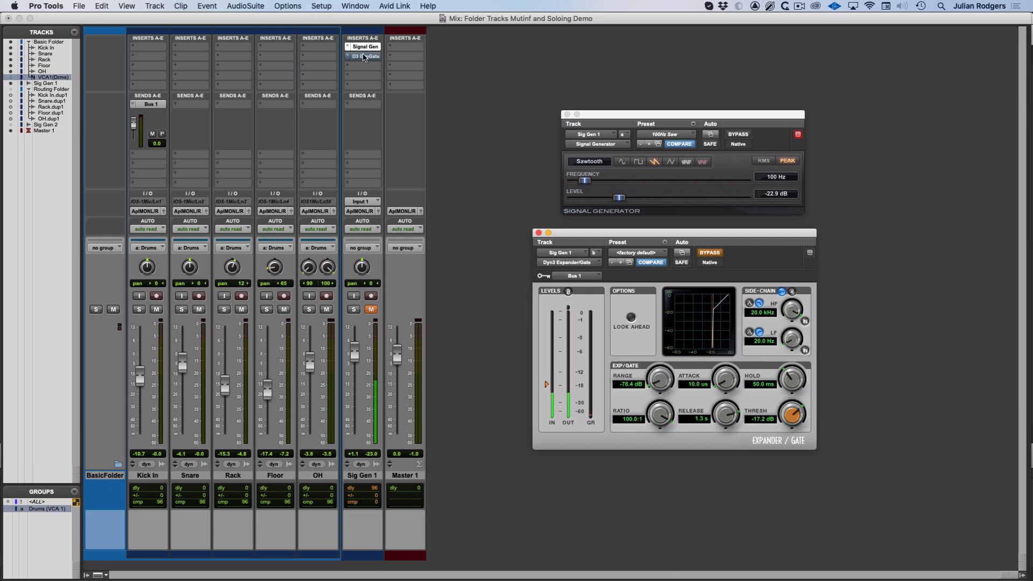
{"action": "left_click", "coordinate": [372, 310]}
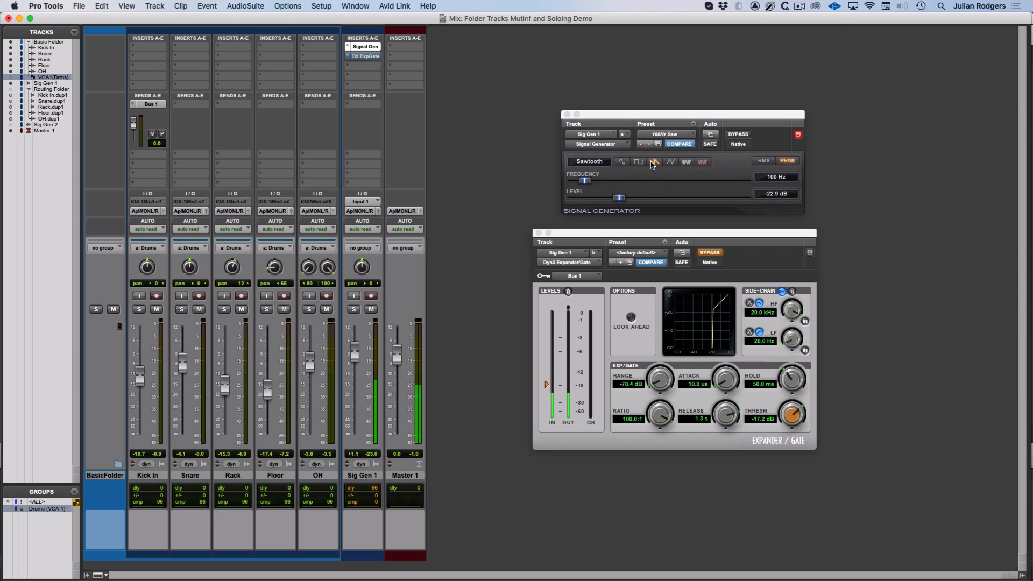
{"action": "left_click", "coordinate": [708, 254]}
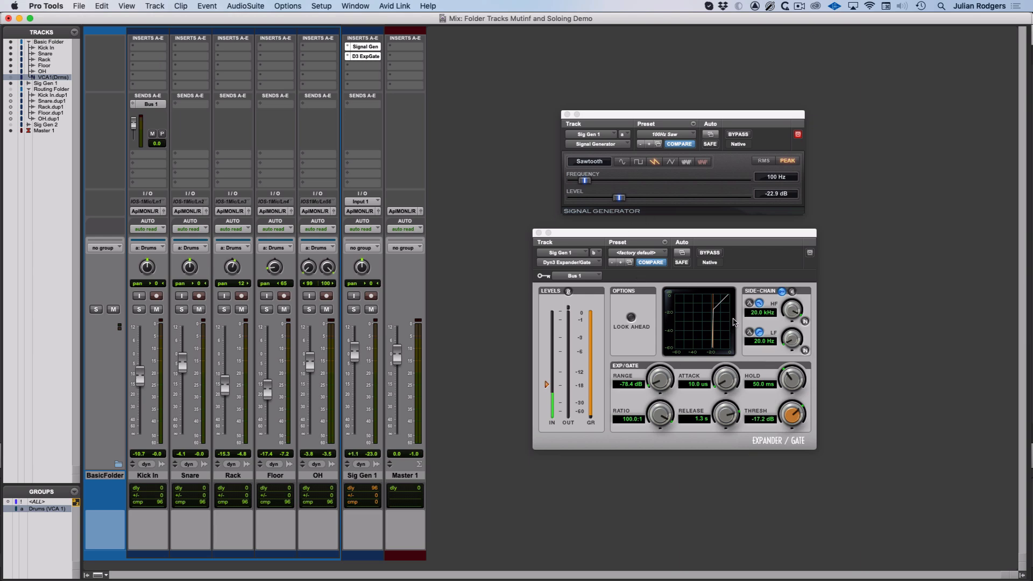
Step: Start playback and mute the Basic Folder track
{"action": "key", "text": "space"}
{"action": "left_click", "coordinate": [113, 310]}
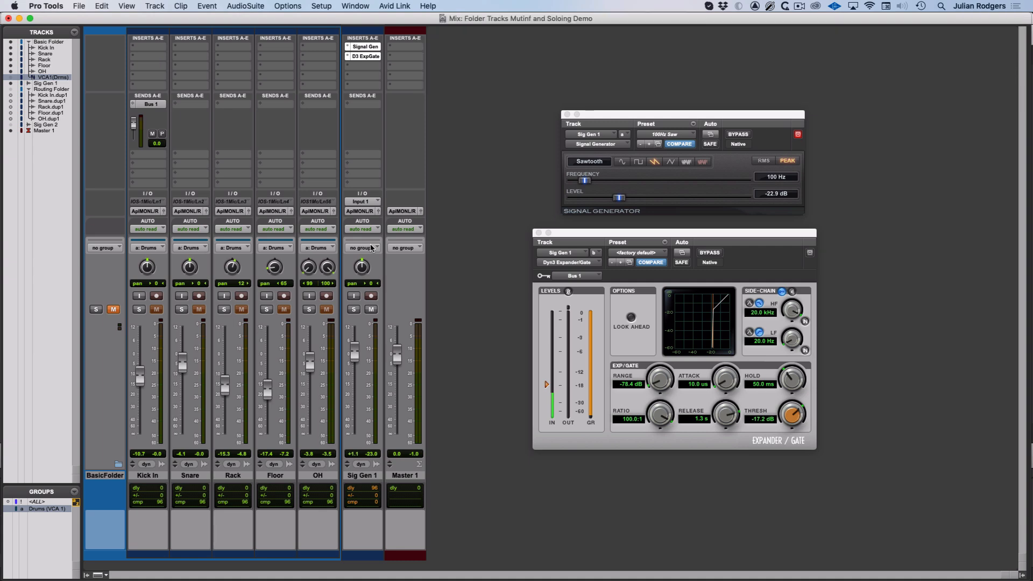
Step: Open the Transport window, play and stop the session, and close the Transport again
{"action": "key", "text": "super+1"}
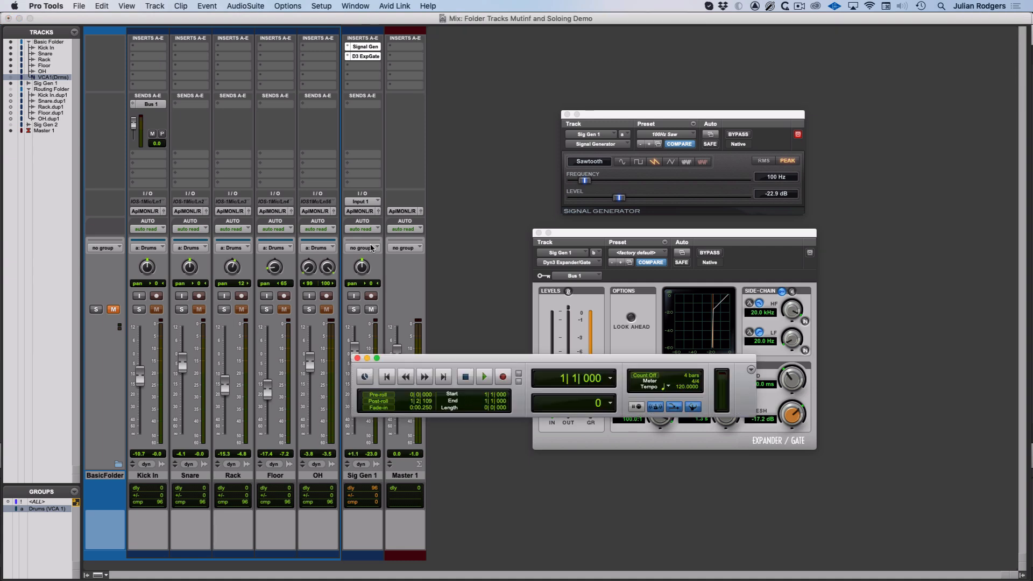
{"action": "key", "text": "space"}
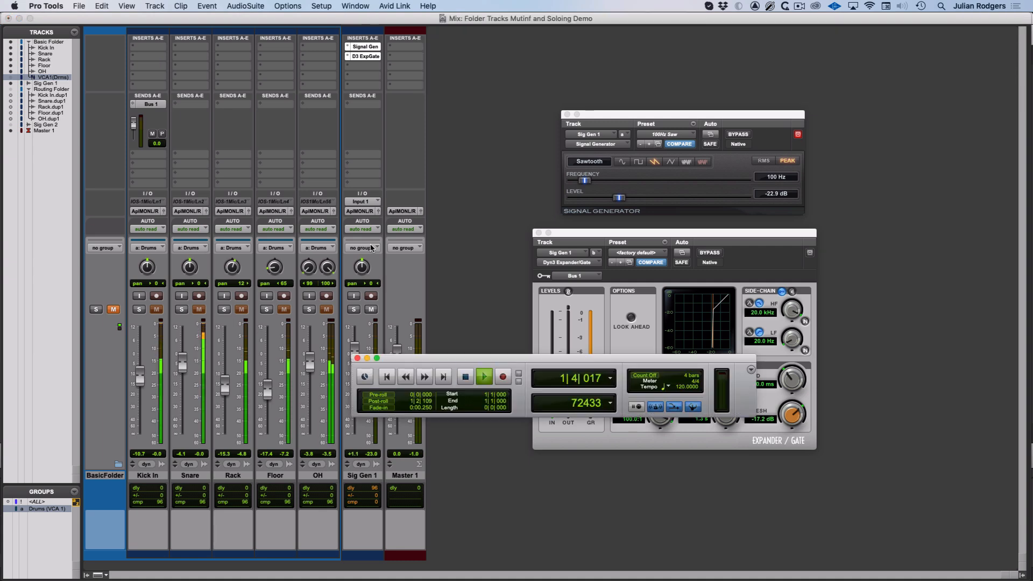
{"action": "key", "text": "space"}
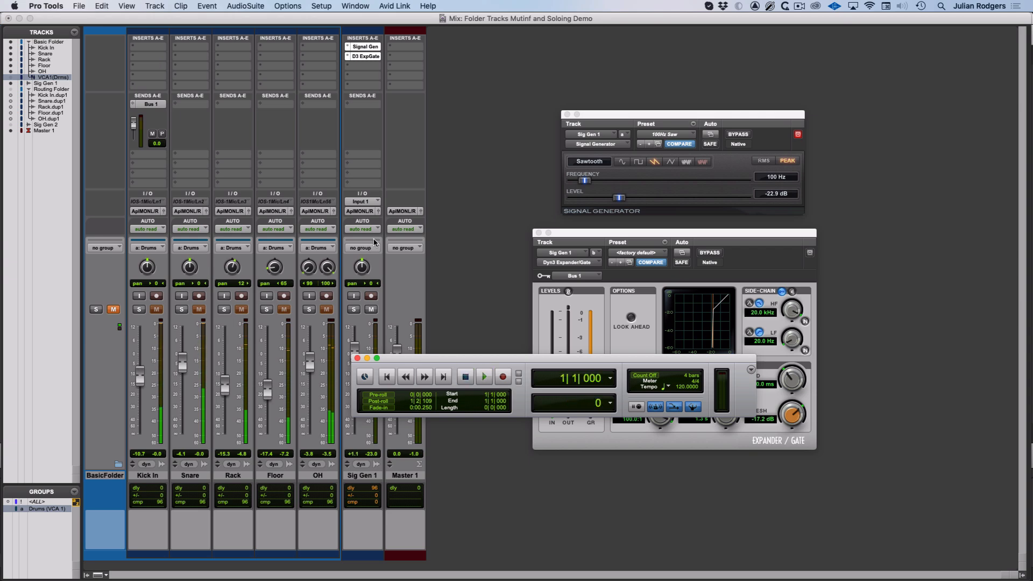
{"action": "key", "text": "super+1"}
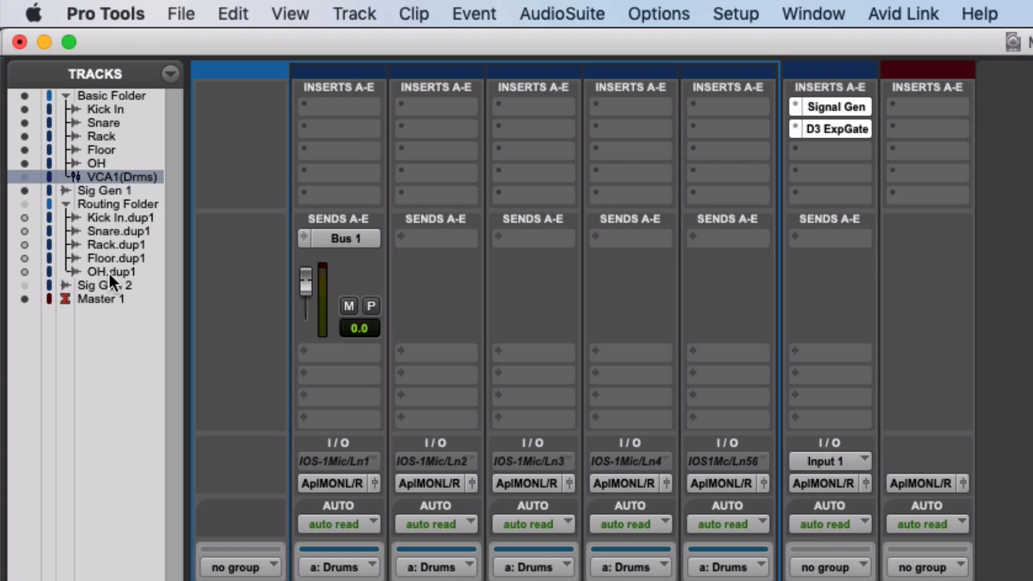
Step: Show and hide the Routing Folder track, and close all plug-in windows
{"action": "left_click", "coordinate": [22, 206]}
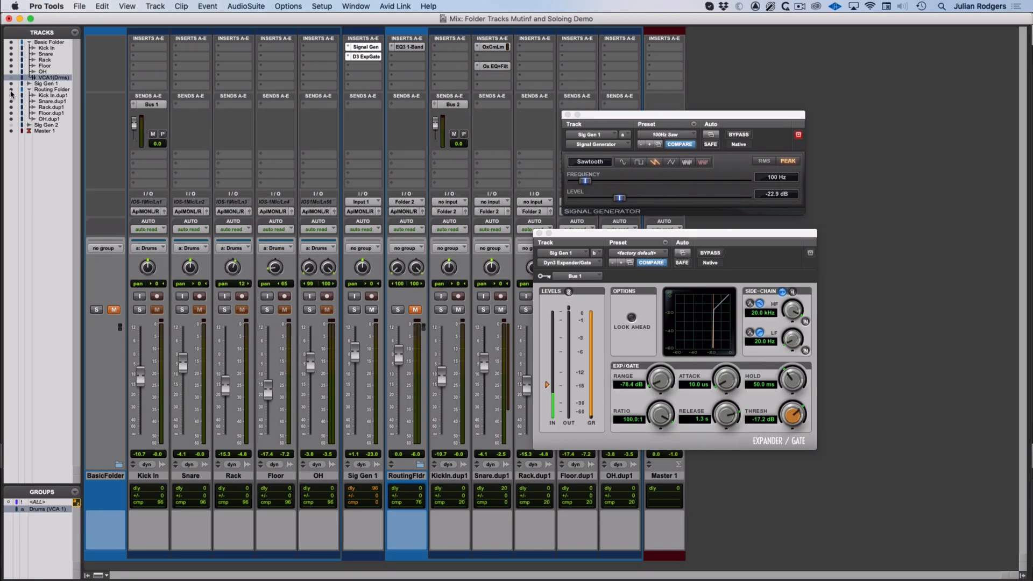
{"action": "left_click", "coordinate": [11, 90]}
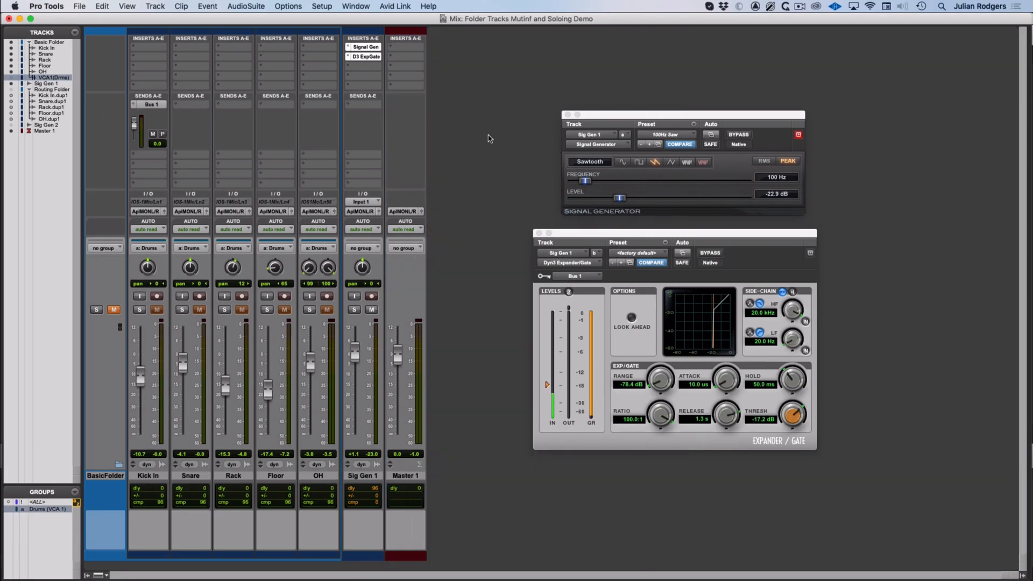
{"action": "key", "text": "ctrl+alt+super+w"}
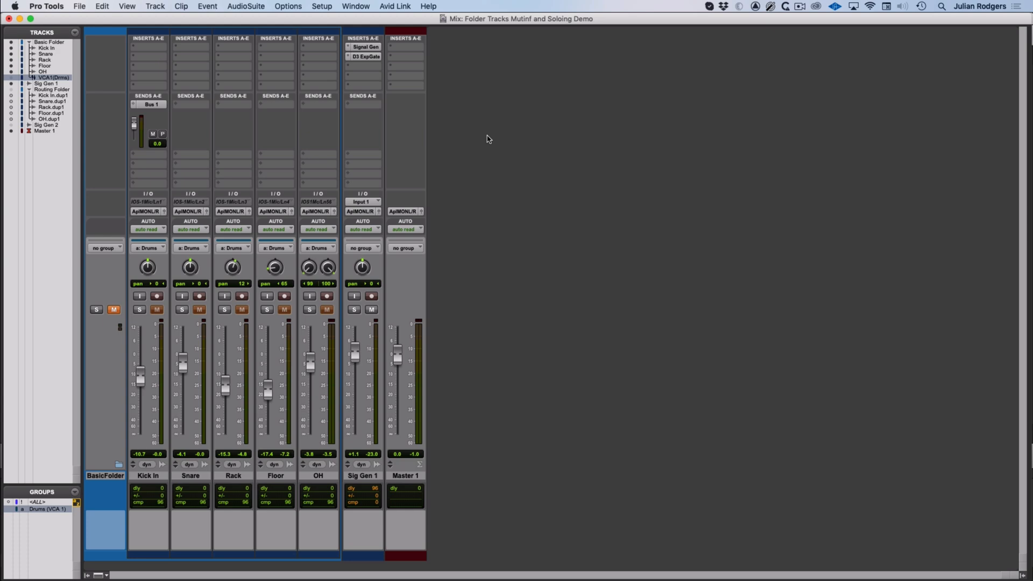
Step: Toggle the Routing Folder track's visibility repeatedly, leaving it and its member tracks shown
{"action": "left_click", "coordinate": [11, 96]}
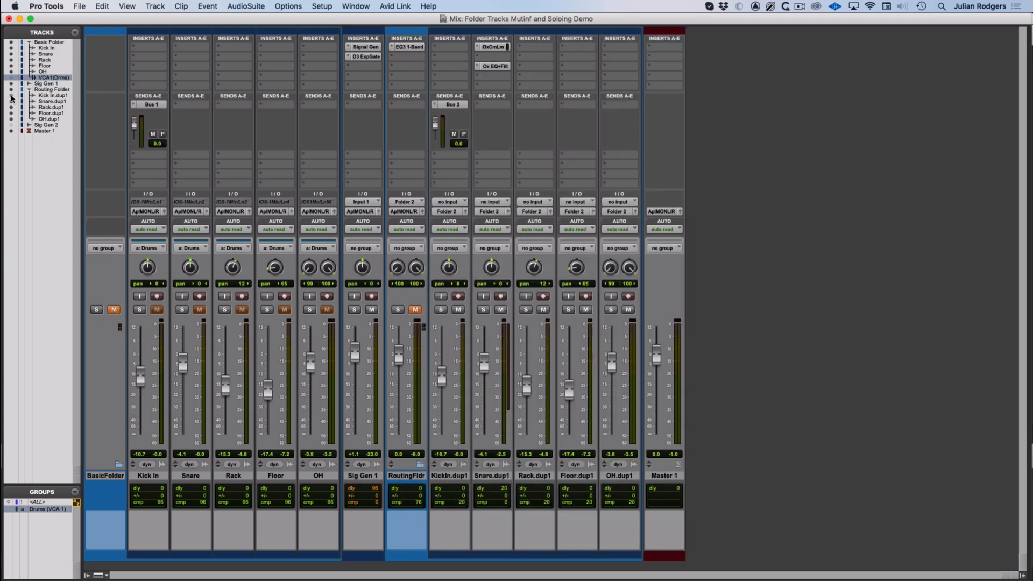
{"action": "left_click", "coordinate": [11, 95]}
{"action": "left_click", "coordinate": [11, 95]}
{"action": "left_click", "coordinate": [11, 96]}
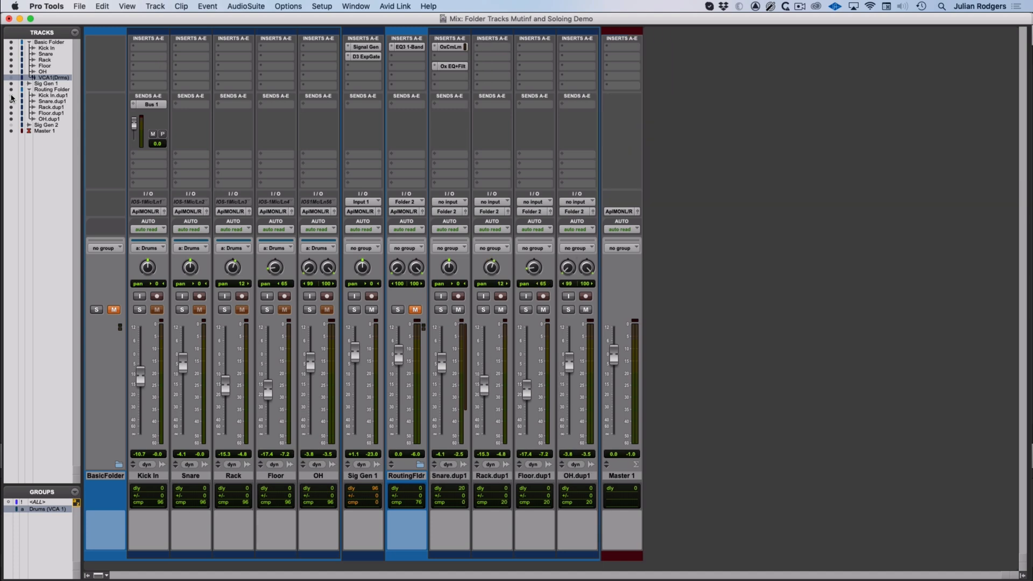
{"action": "left_click", "coordinate": [11, 96]}
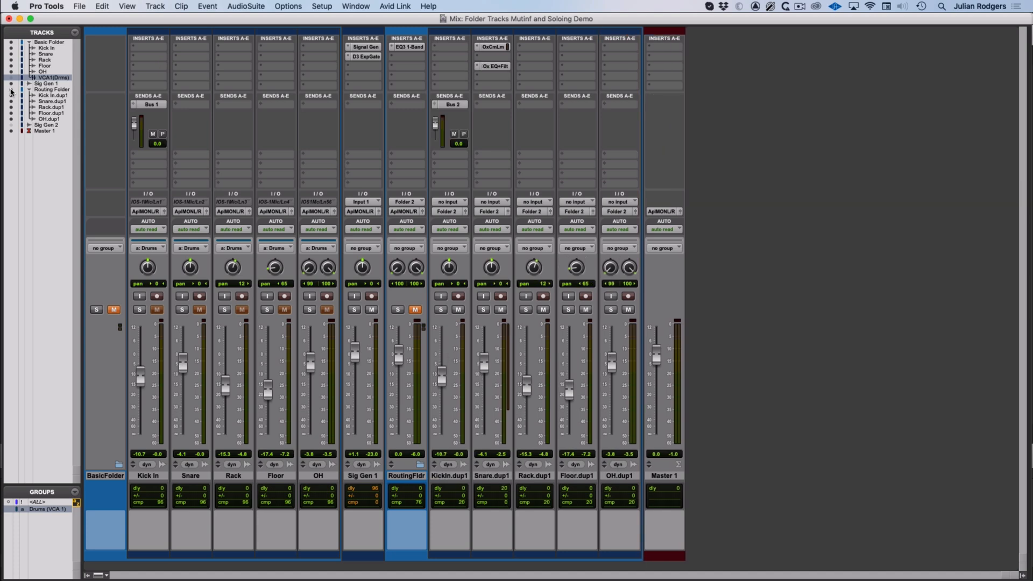
{"action": "left_click", "coordinate": [11, 90]}
{"action": "left_click", "coordinate": [10, 90]}
{"action": "left_click", "coordinate": [11, 90]}
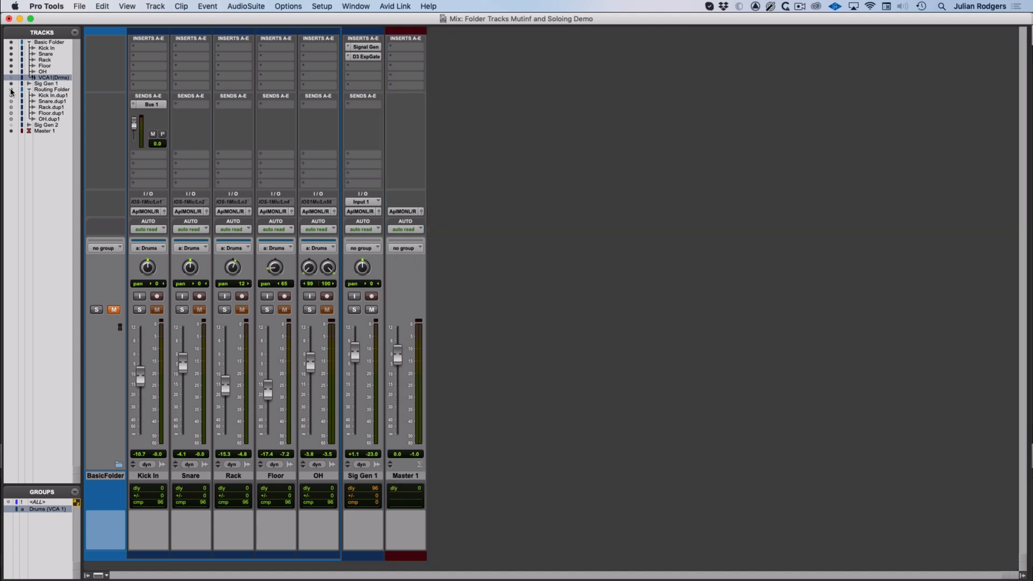
{"action": "left_click", "coordinate": [10, 90]}
{"action": "left_click", "coordinate": [11, 91]}
{"action": "left_click", "coordinate": [11, 90]}
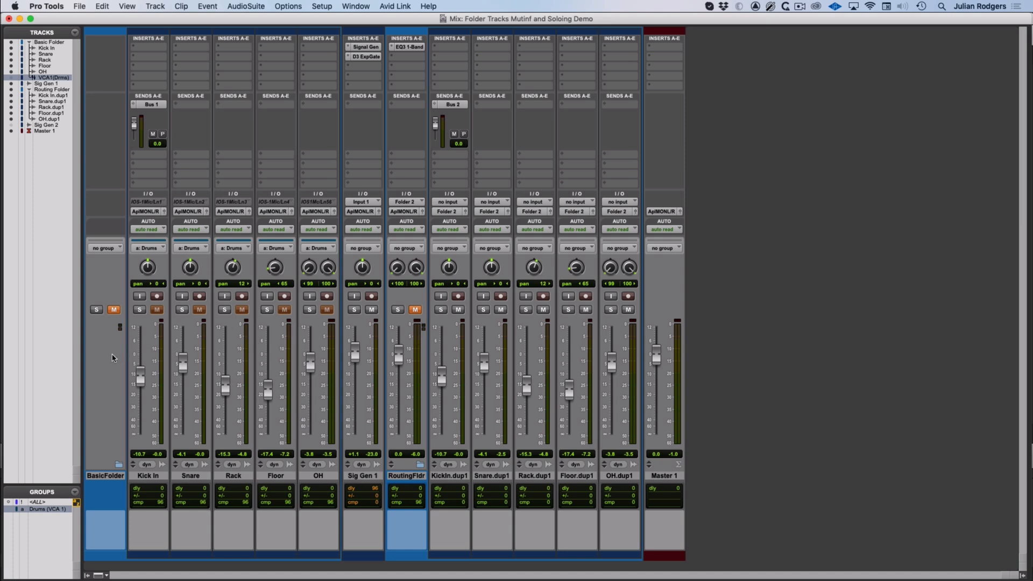
Step: Unmute the Routing Folder, open its EQ3 1-Band plug-in and start playback
{"action": "left_click", "coordinate": [415, 310]}
{"action": "left_click", "coordinate": [407, 48]}
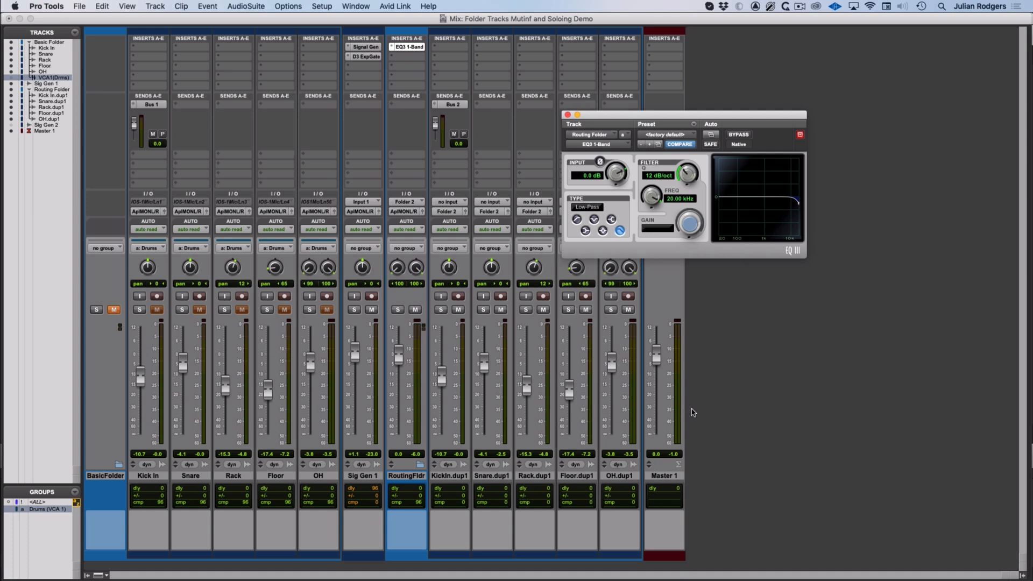
{"action": "key", "text": "space"}
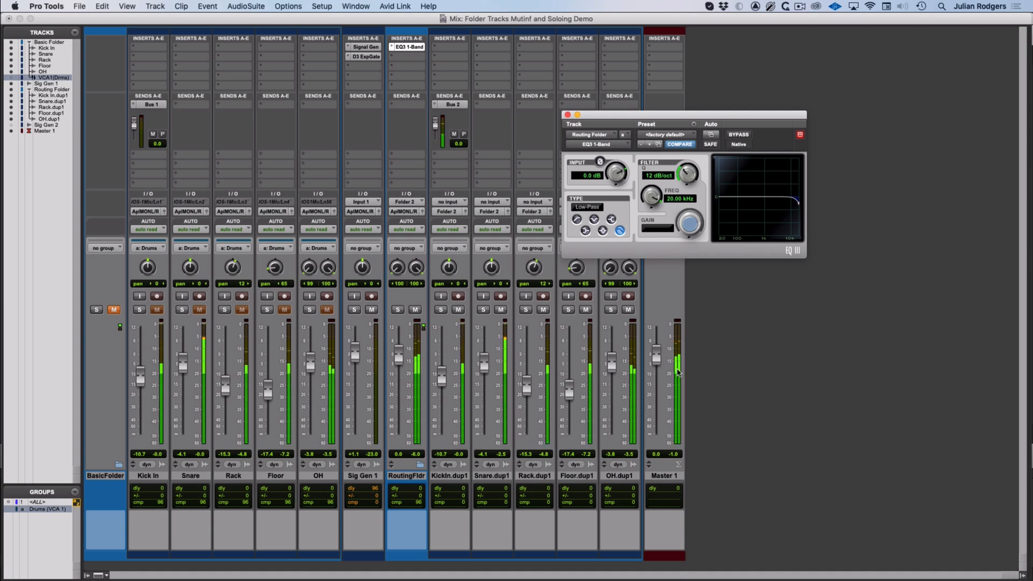
Step: Nudge the EQ3 filter frequency knob and close the plug-in window
{"action": "mouse_move", "coordinate": [651, 198]}
{"action": "left_mouse_down"}
{"action": "mouse_move", "coordinate": [656, 260]}
{"action": "mouse_move", "coordinate": [658, 197]}
{"action": "left_mouse_up"}
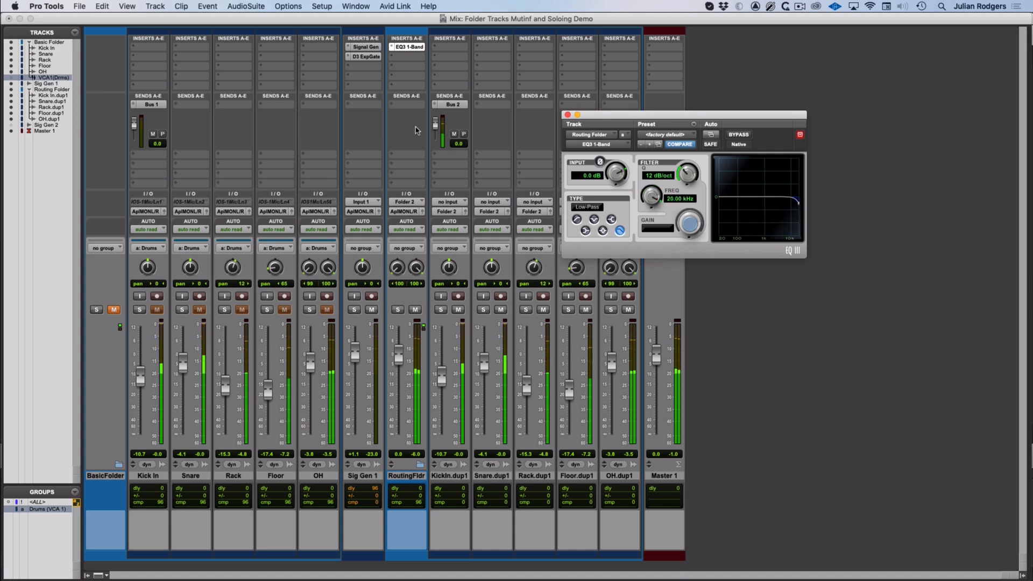
{"action": "left_click", "coordinate": [568, 115]}
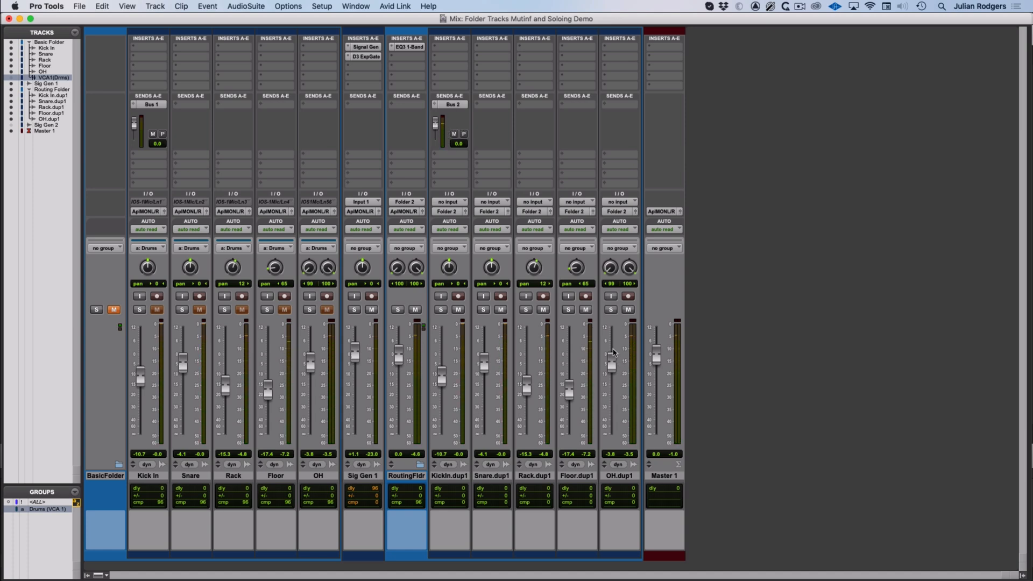
Step: Show the Sig Gen 2 track and open and close its Signal Generator and Expander/Gate plug-ins
{"action": "left_click", "coordinate": [11, 125]}
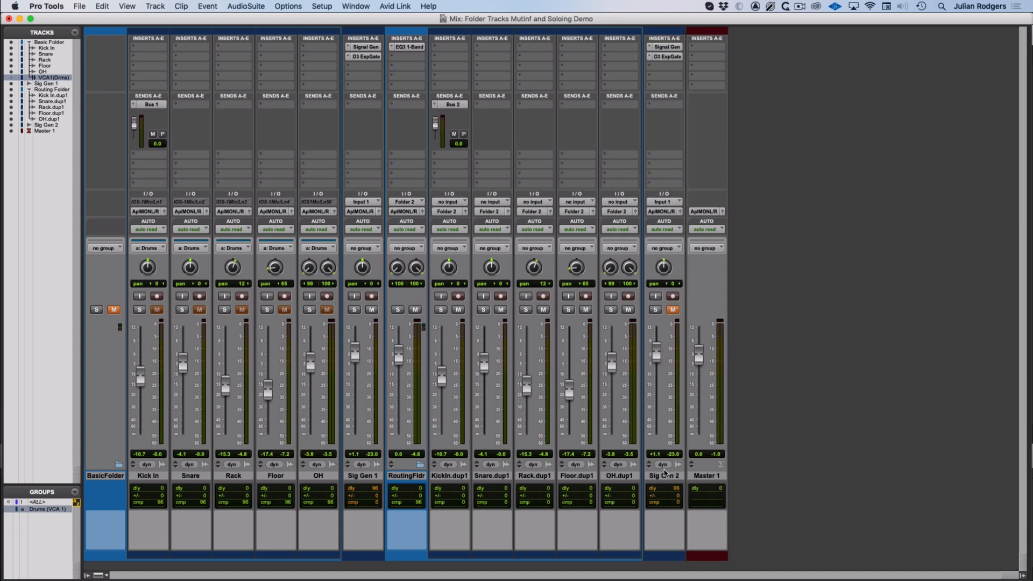
{"action": "left_click", "coordinate": [665, 52]}
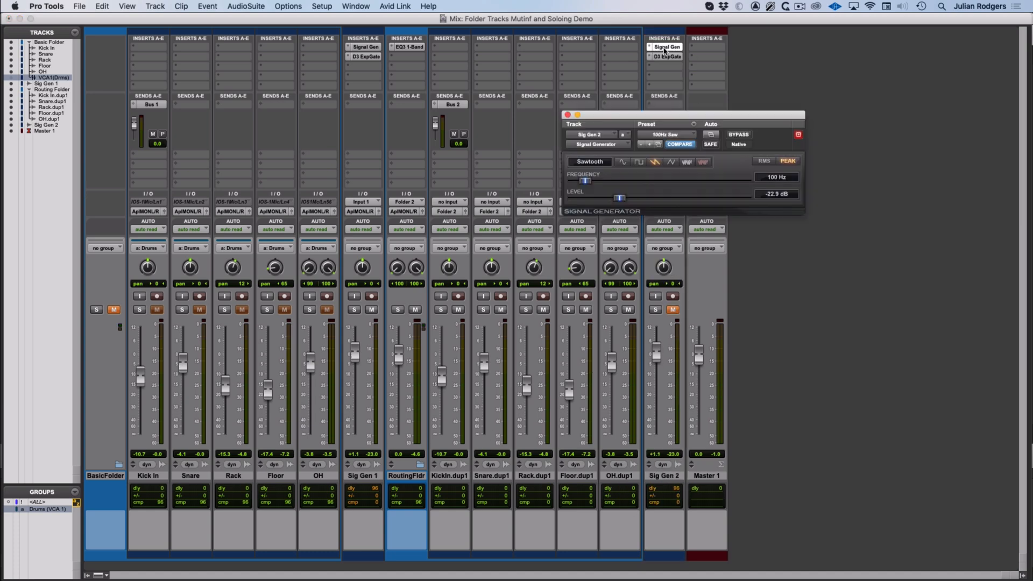
{"action": "left_click", "coordinate": [667, 57]}
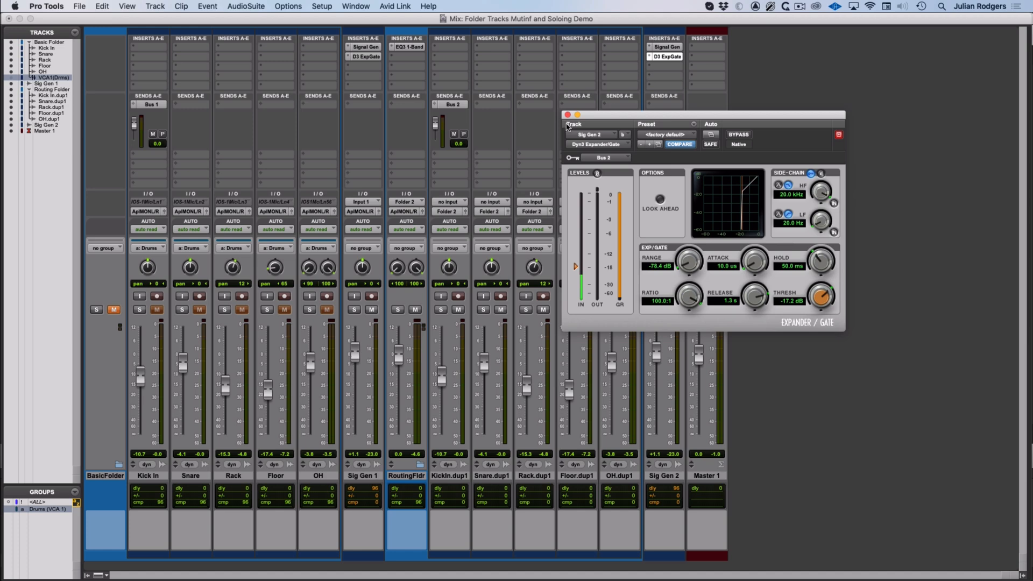
{"action": "left_click", "coordinate": [568, 114]}
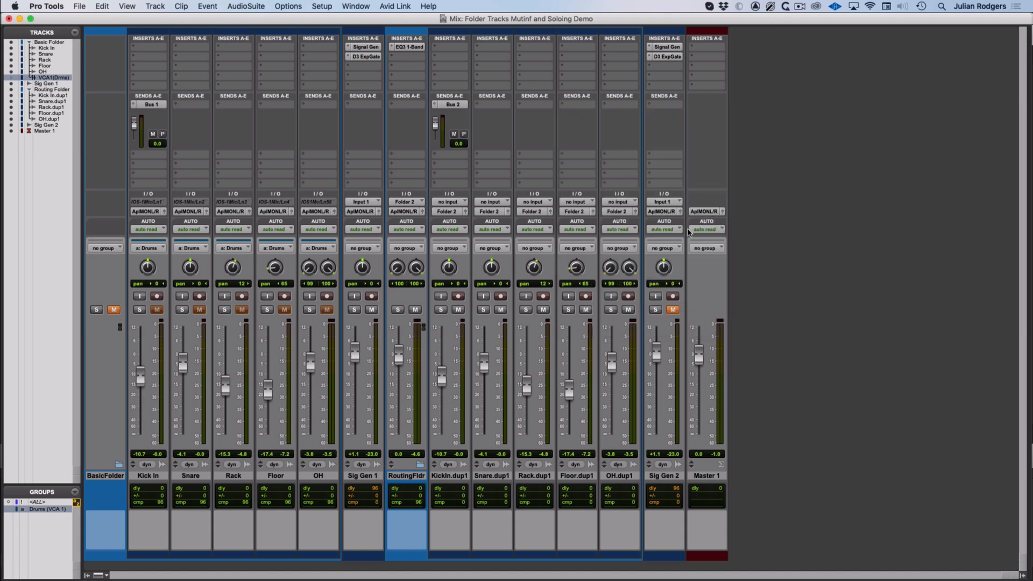
Step: Unmute Sig Gen 2 and open and close its Expander/Gate plug-in
{"action": "left_click", "coordinate": [673, 310]}
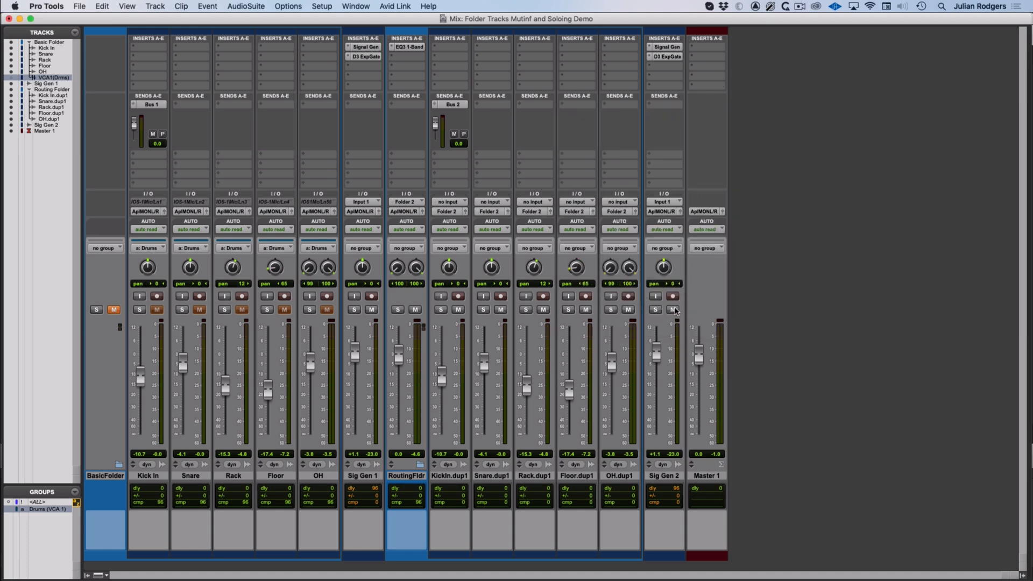
{"action": "left_click", "coordinate": [667, 57], "text": "super"}
{"action": "left_click", "coordinate": [667, 57], "text": "super"}
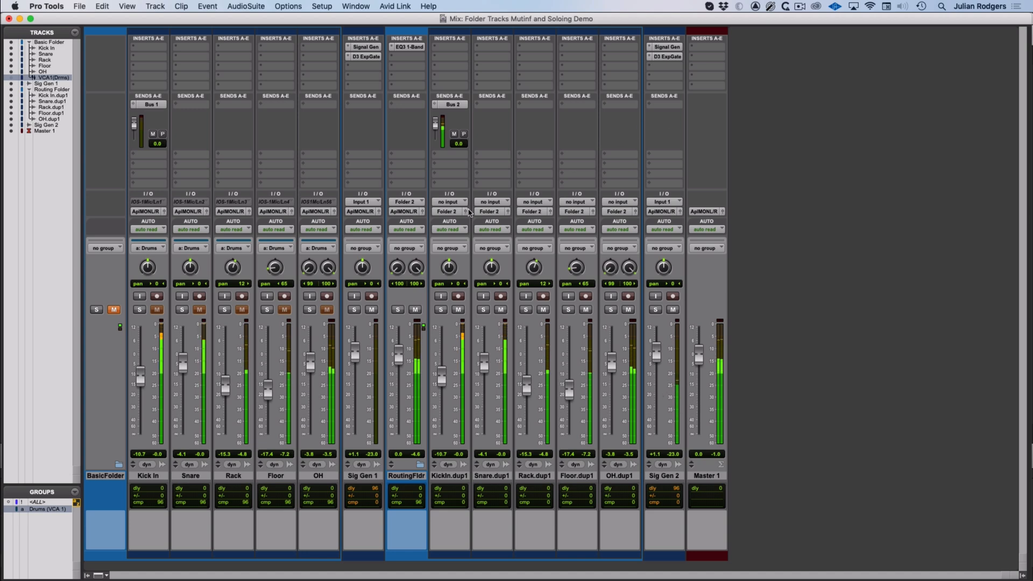
Step: Mute the Routing Folder track
{"action": "left_click", "coordinate": [415, 310]}
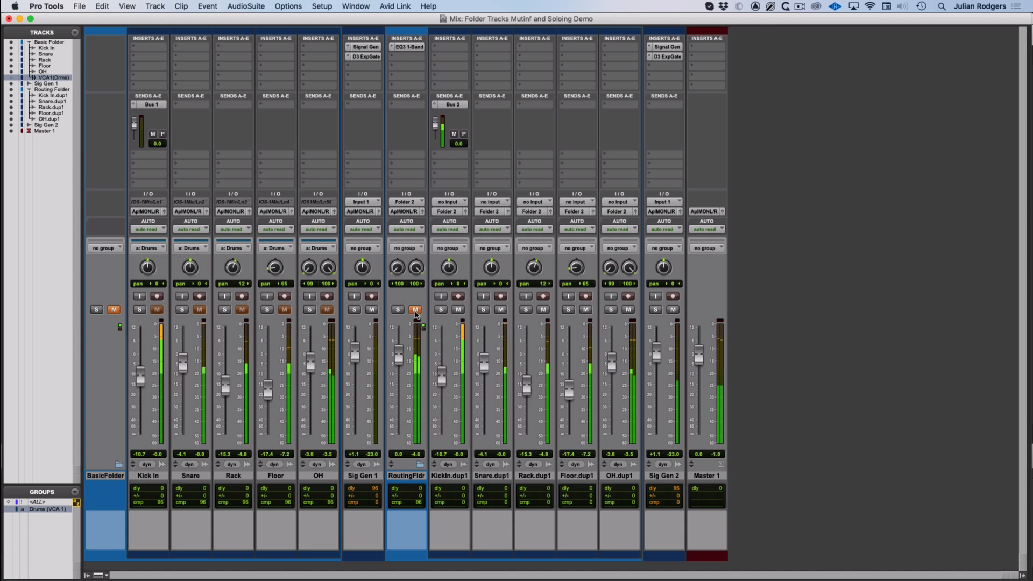